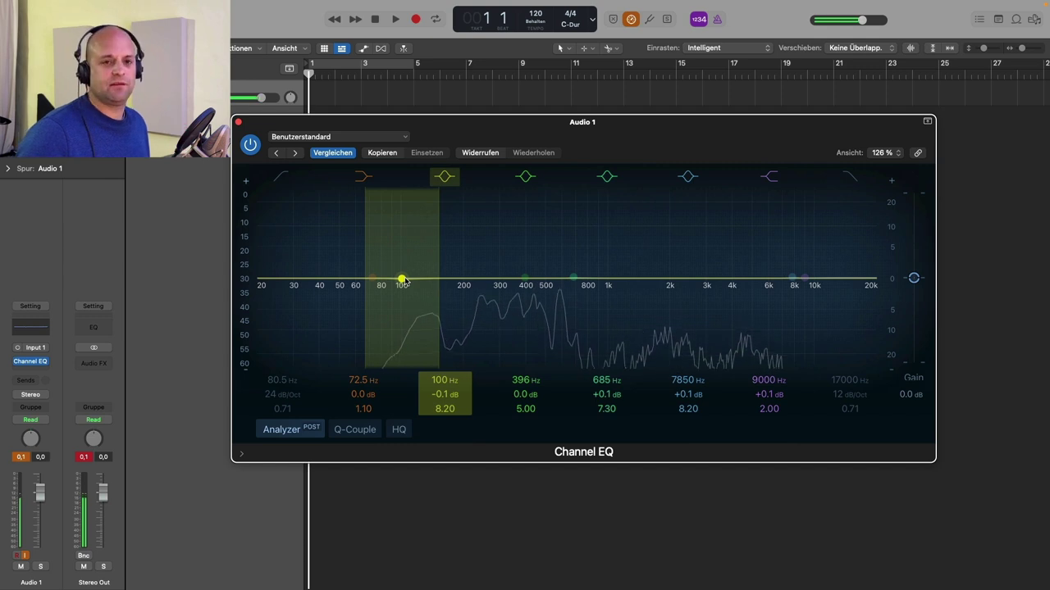
Step: Audition the 100 Hz range by swinging the yellow band's gain between about +12 and -9 dB, ending at about +11 dB
left_click_drag(402, 279, 403, 237)
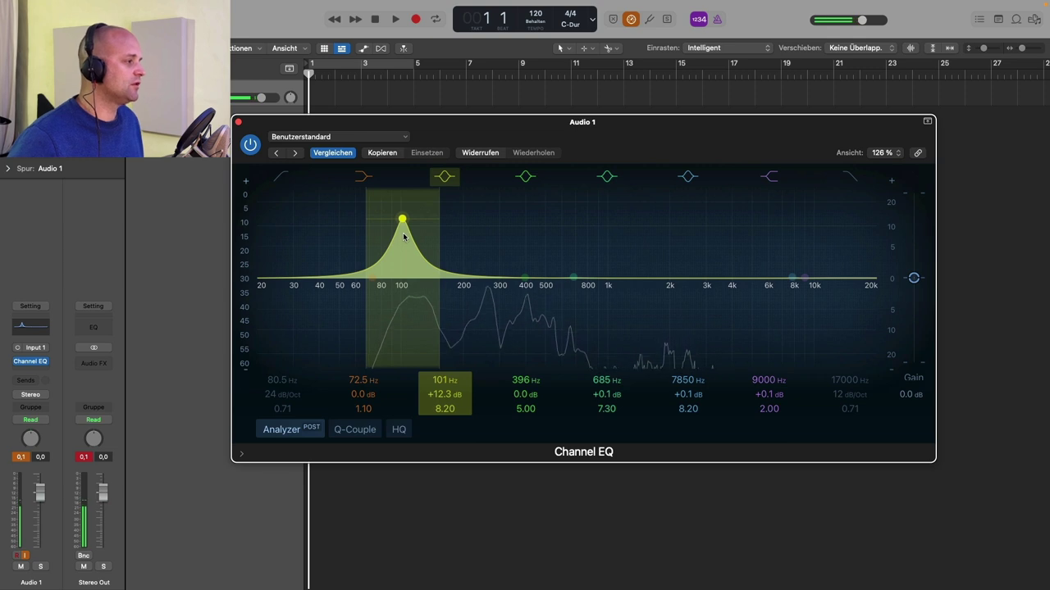
left_click_drag(403, 237, 405, 297)
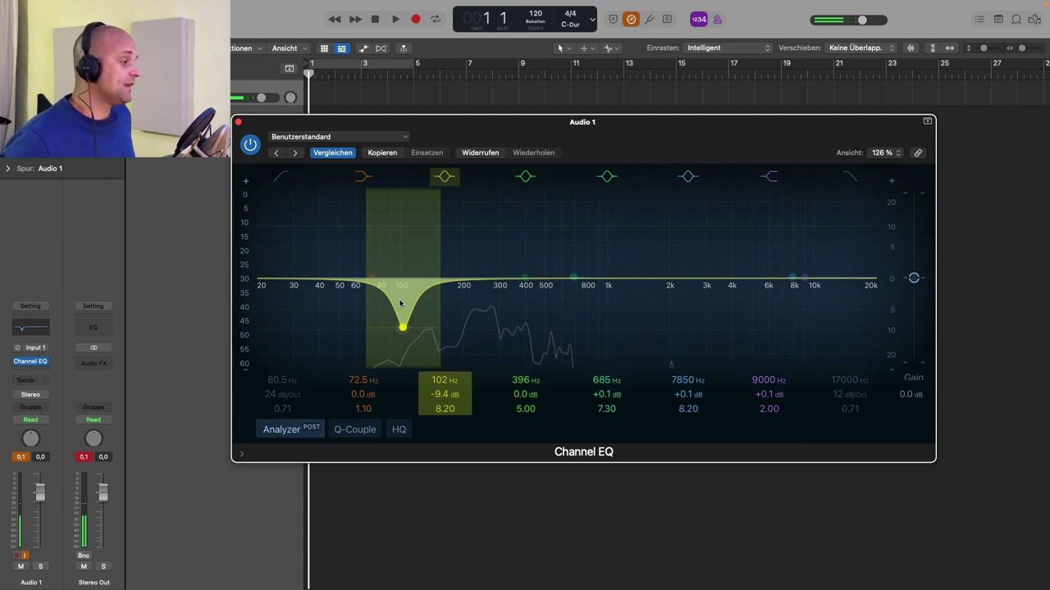
left_click_drag(402, 328, 401, 281)
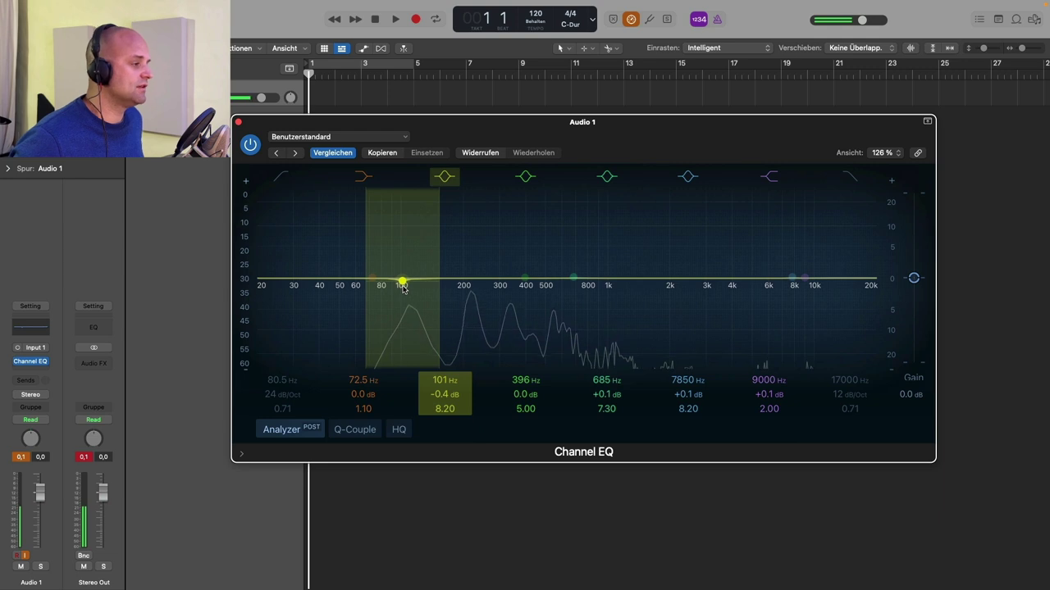
left_click_drag(402, 284, 401, 244)
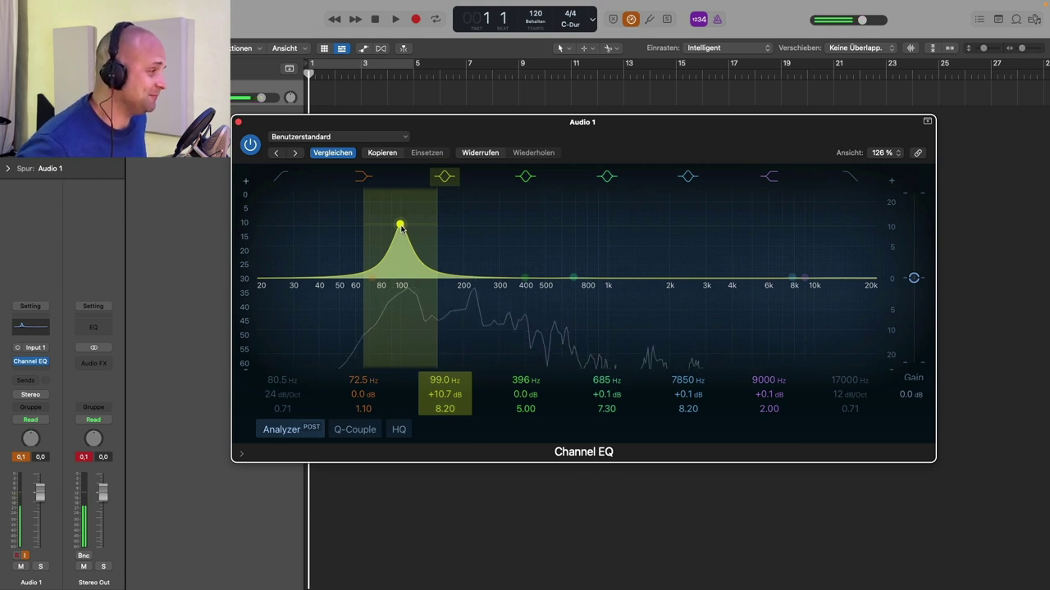
Step: Move the yellow band to about 200 Hz, compare a 12 dB boost with a -10 dB cut, and return its gain to 0 dB
left_click_drag(401, 225, 465, 264)
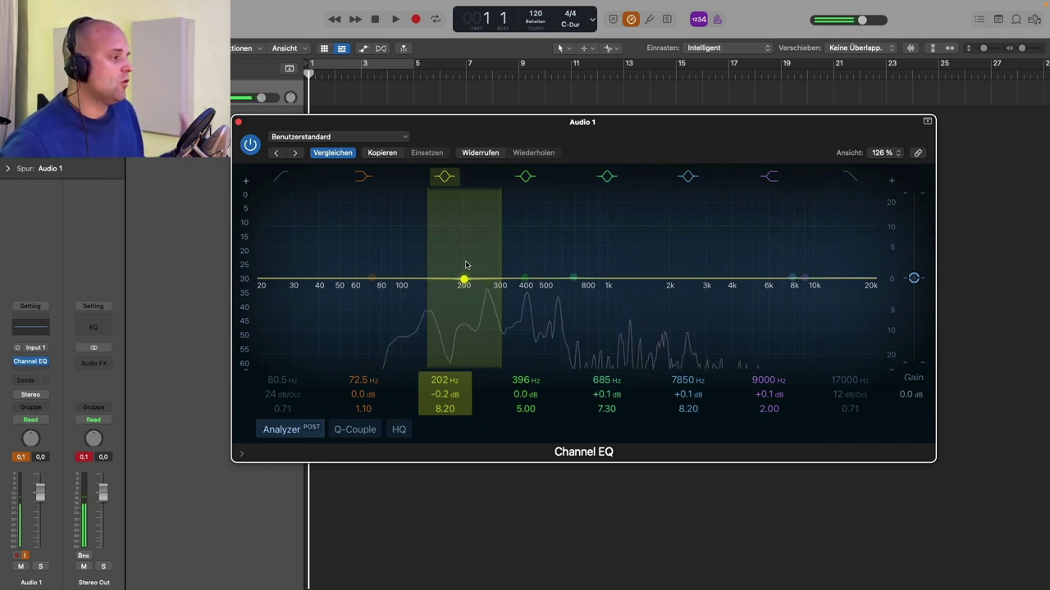
left_click_drag(463, 280, 464, 237)
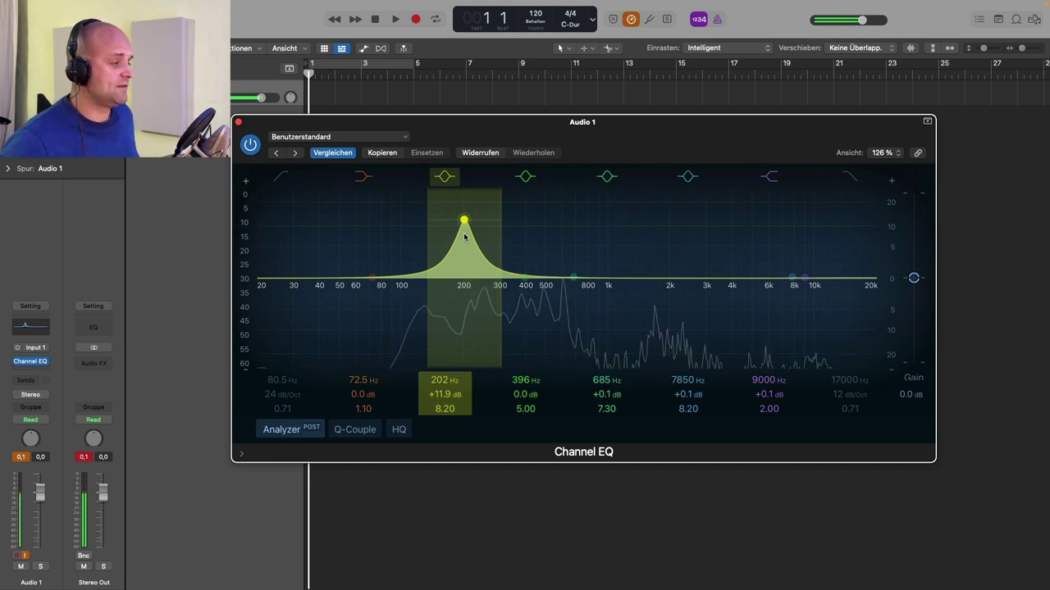
left_click_drag(464, 220, 465, 292)
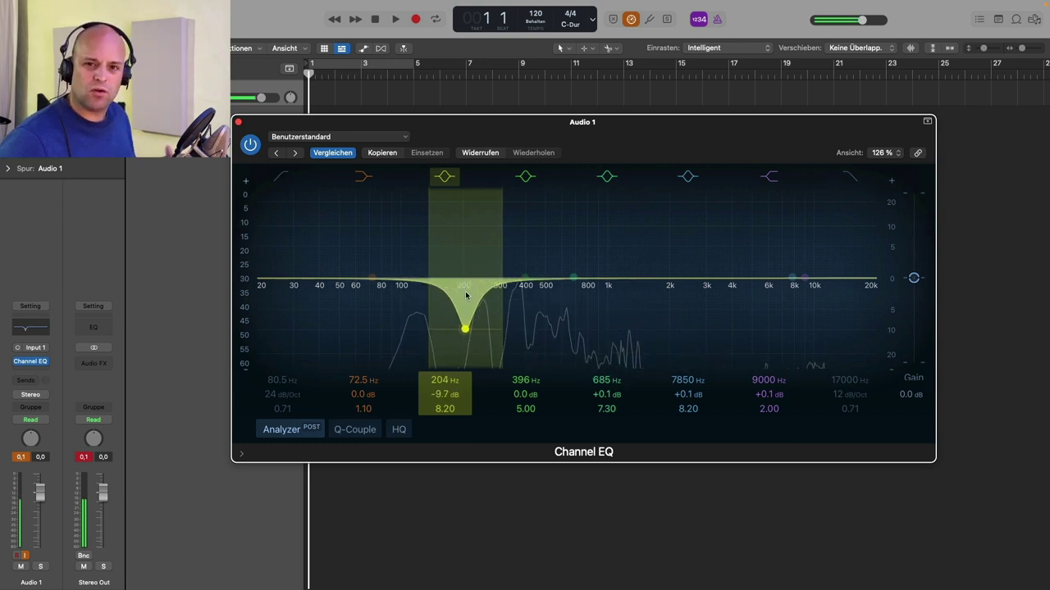
left_click_drag(464, 328, 464, 292)
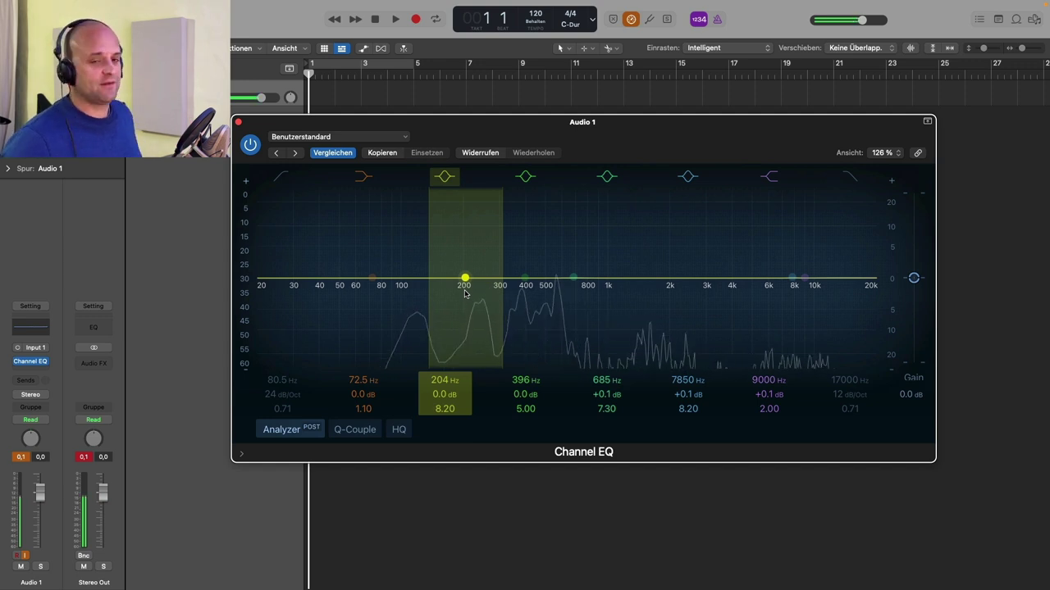
Step: Enable the 80.5 Hz low cut and audition the 396 Hz band between about +9 and -8 dB, leaving it nearly flat at 408 Hz
left_click(525, 280)
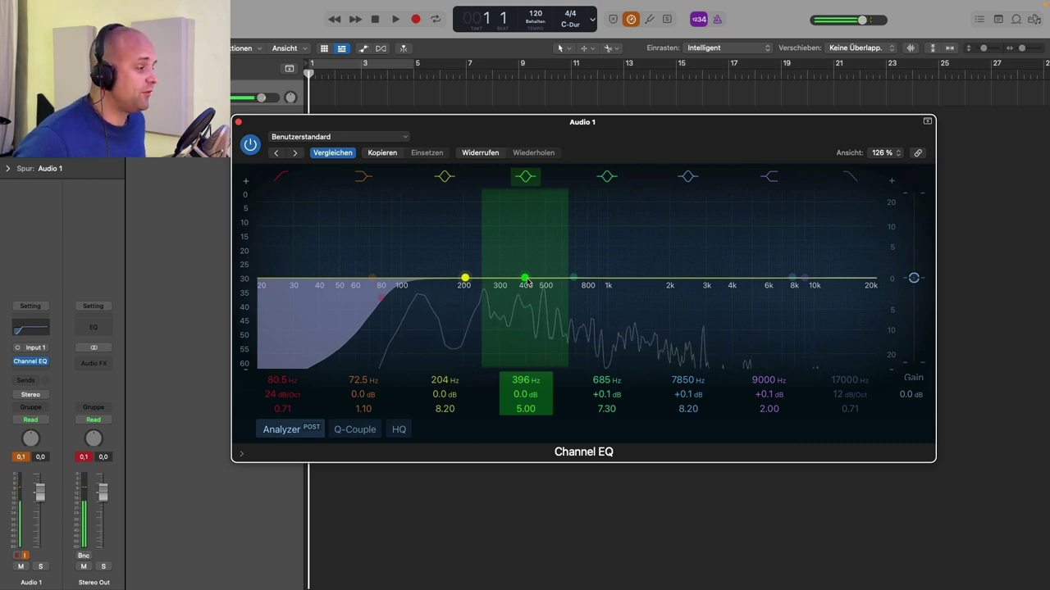
left_click_drag(528, 281, 527, 249)
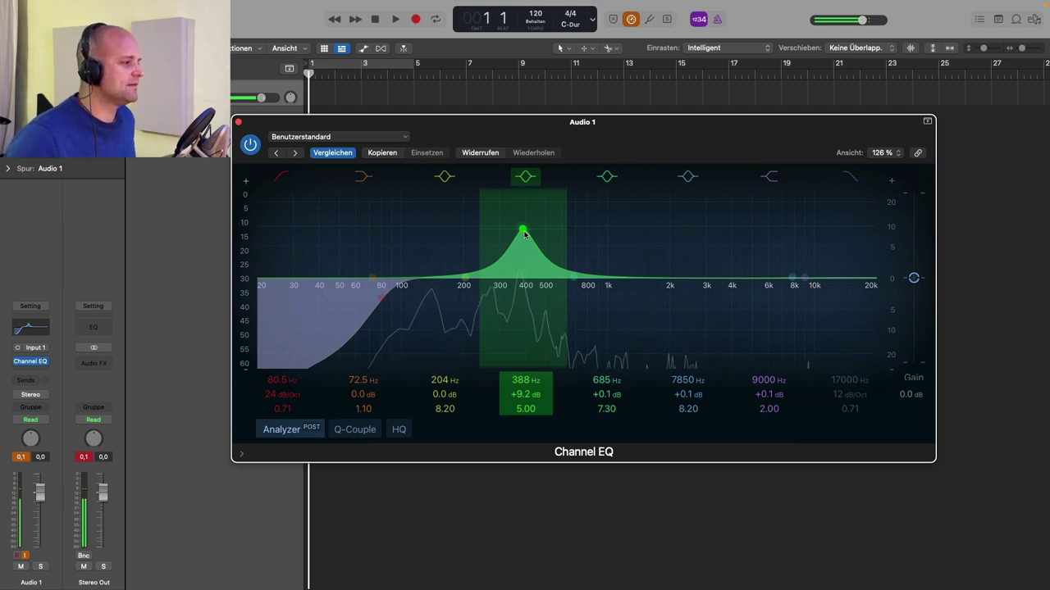
left_click_drag(524, 235, 525, 290)
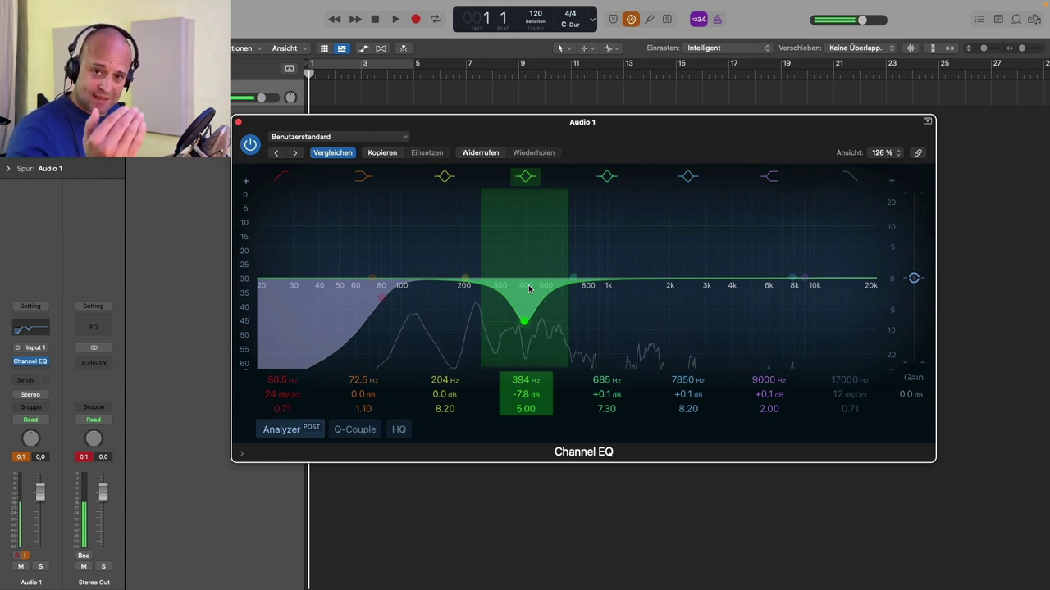
left_click_drag(525, 323, 529, 283)
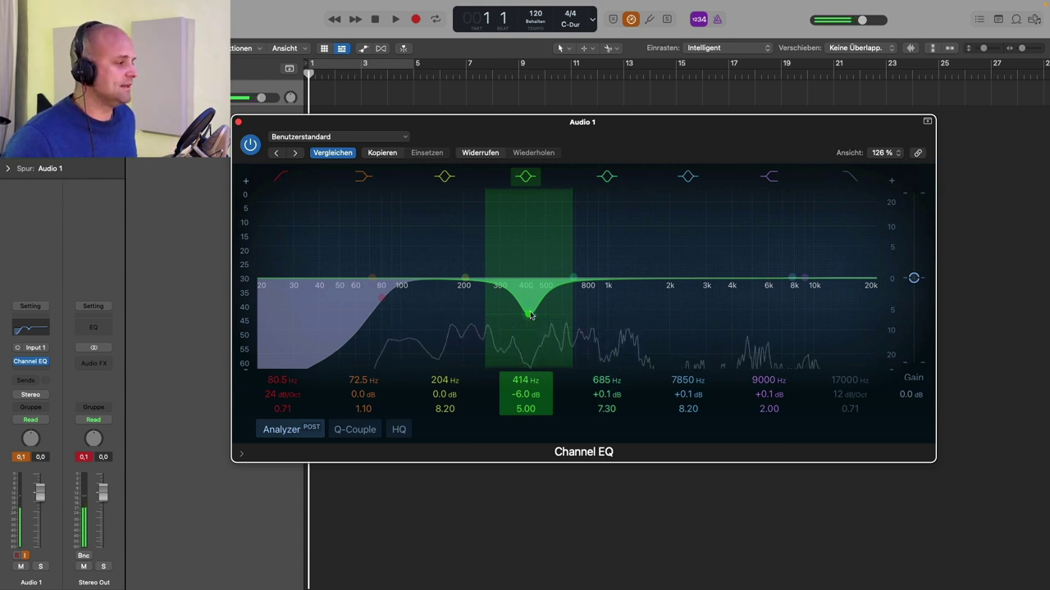
left_click_drag(529, 284, 527, 250)
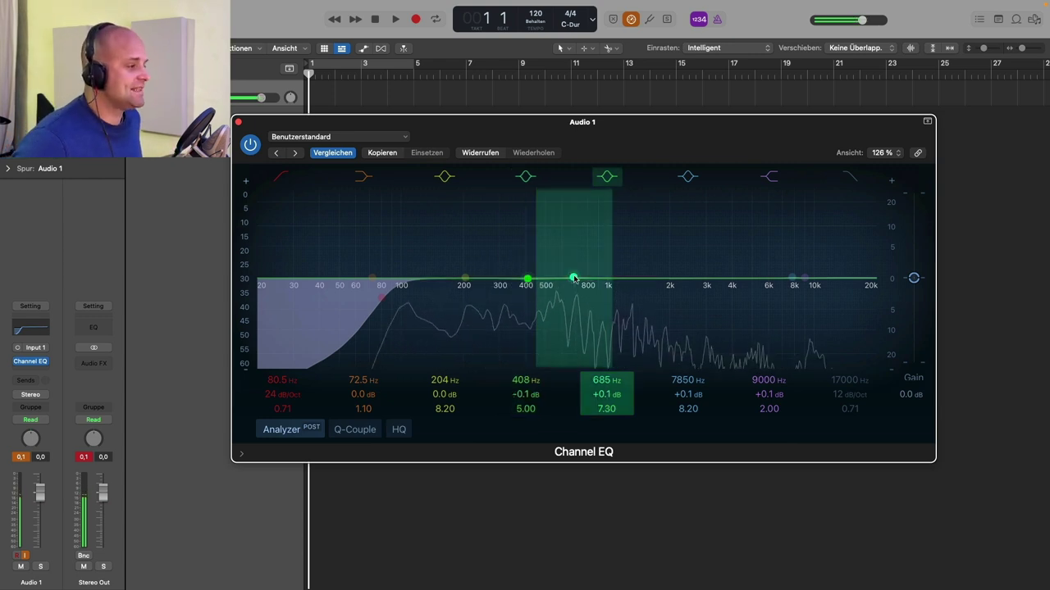
Step: Audition the 685 Hz band with boosts of about 6 to 10 dB near 650 Hz, and leave it nearly flat at 640 Hz
left_click_drag(574, 278, 572, 244)
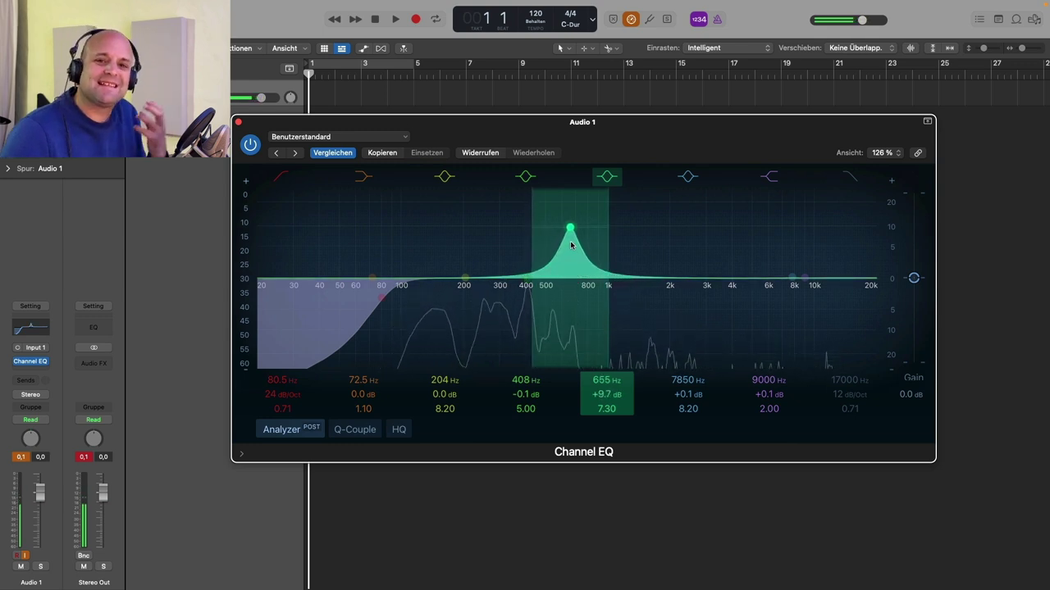
left_click_drag(573, 236, 573, 232)
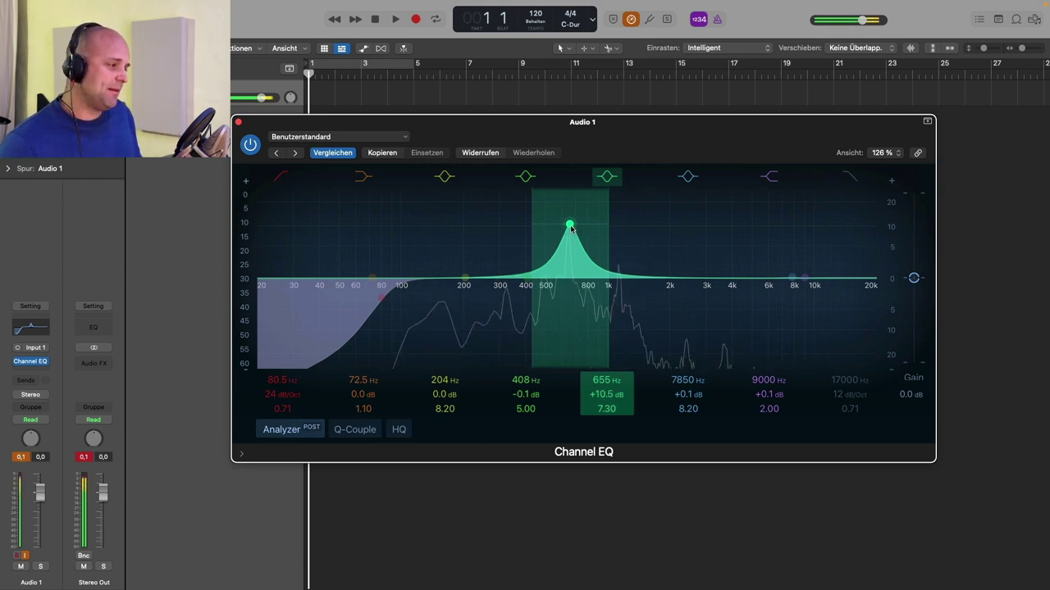
left_click_drag(572, 229, 571, 243)
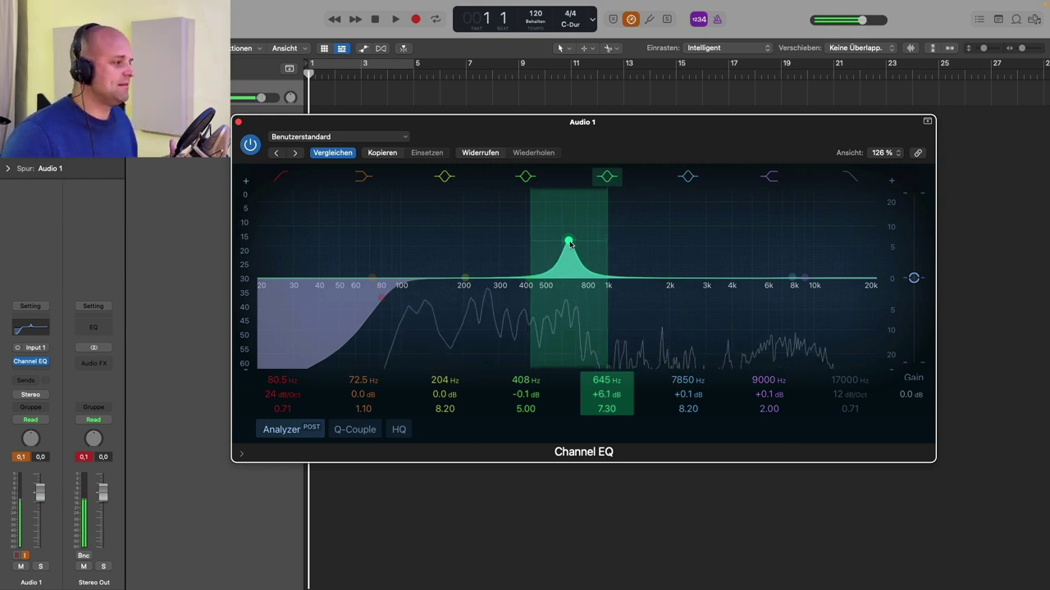
mouse_move(570, 280)
left_mouse_down()
mouse_move(568, 304)
mouse_move(572, 265)
left_mouse_up()
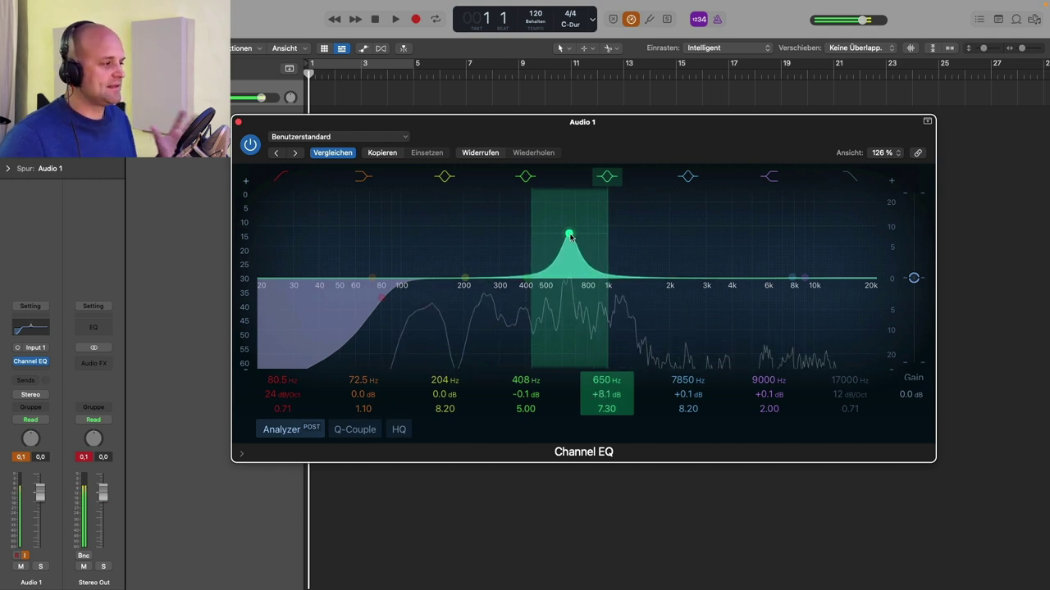
left_click_drag(570, 236, 567, 276)
Step: Move the blue band to about 2 kHz, boost it by about 7.5 dB, and set its Q to 5.60
left_click(673, 280)
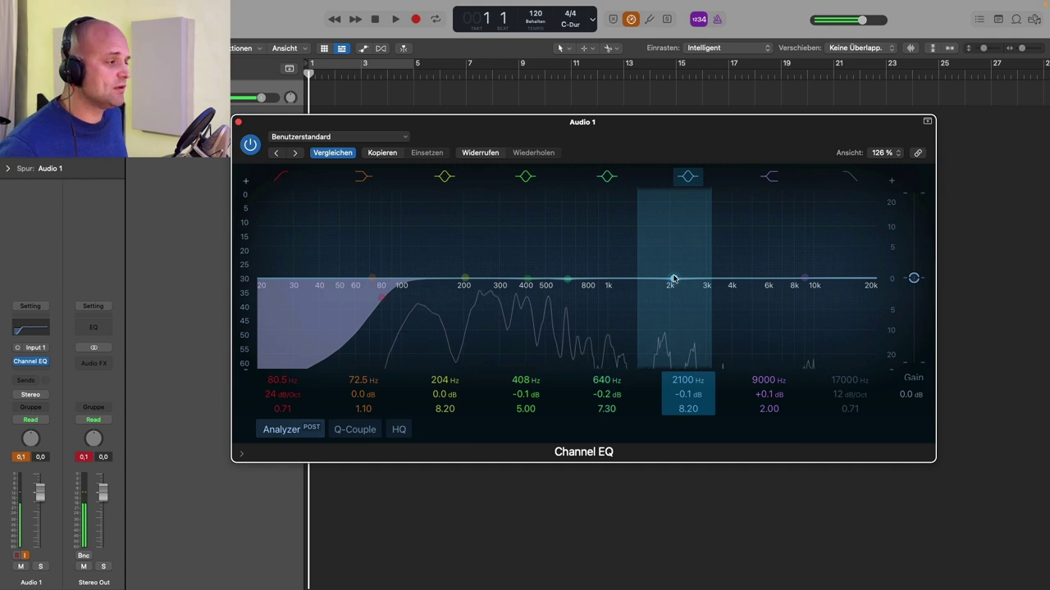
left_click_drag(672, 279, 669, 237)
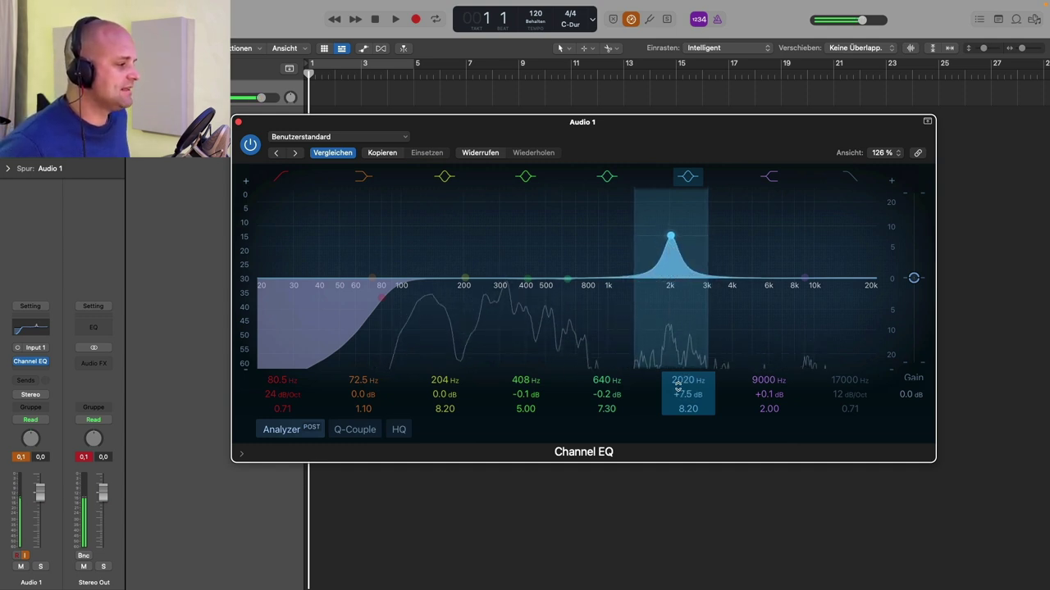
left_click_drag(681, 408, 680, 348)
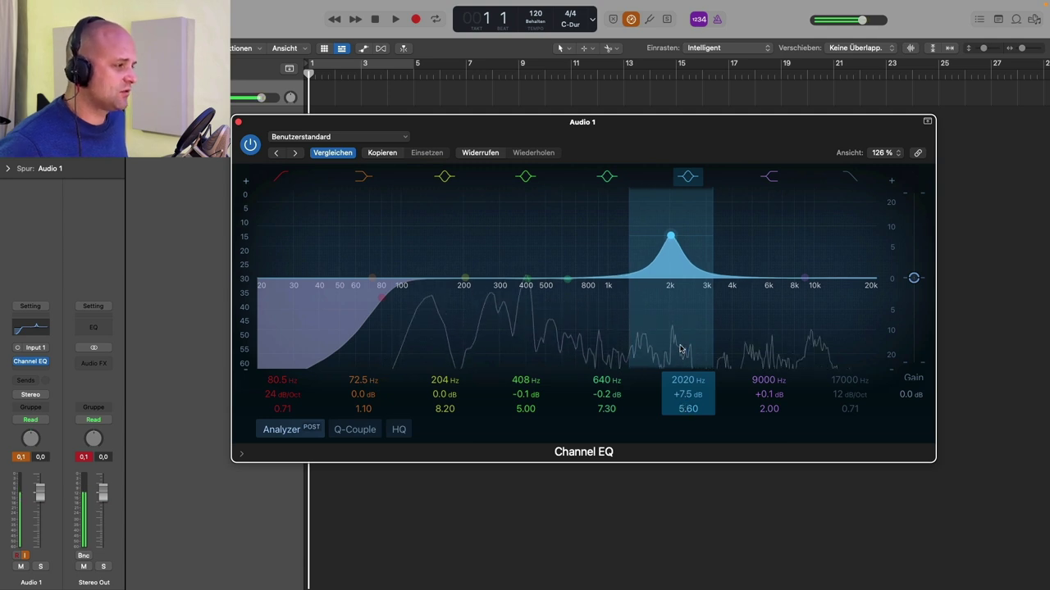
Step: Move the blue band to about 3 kHz and compare a boost of about 10 dB with a cut of about -8 dB
left_click_drag(673, 237, 709, 263)
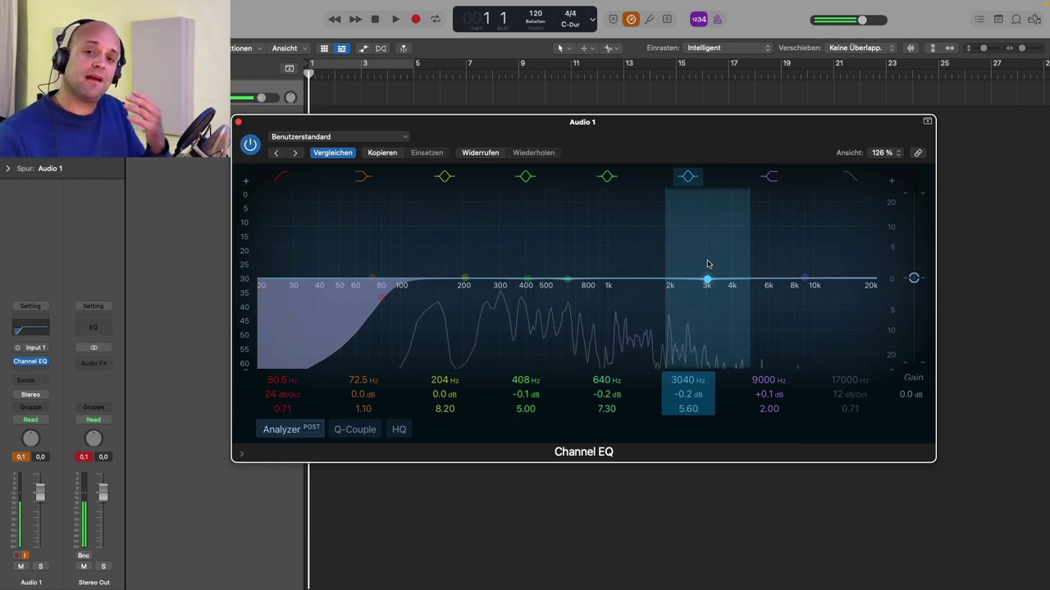
left_click_drag(708, 263, 708, 228)
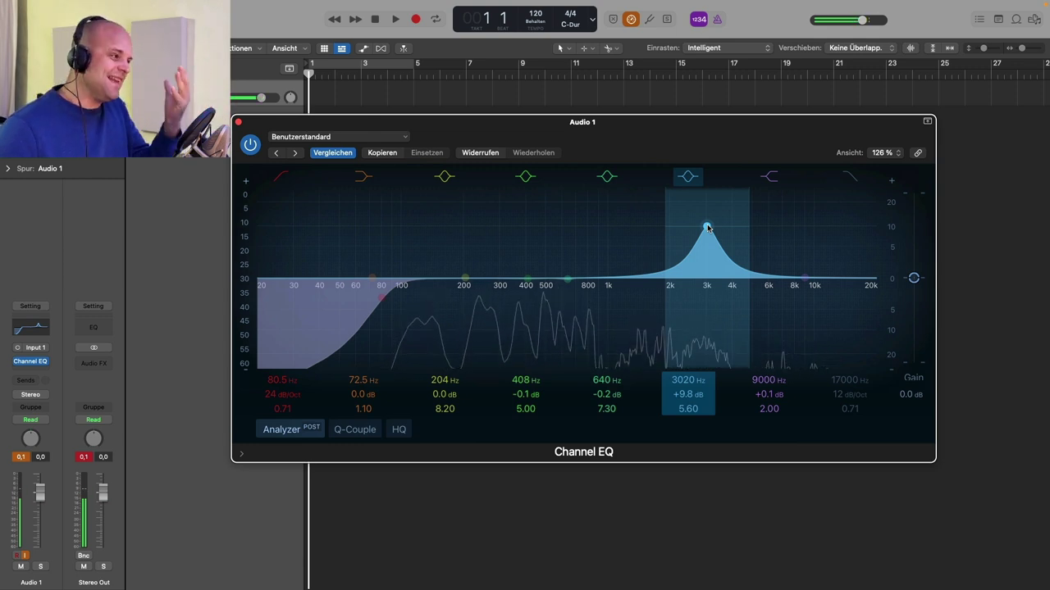
left_click_drag(708, 228, 710, 312)
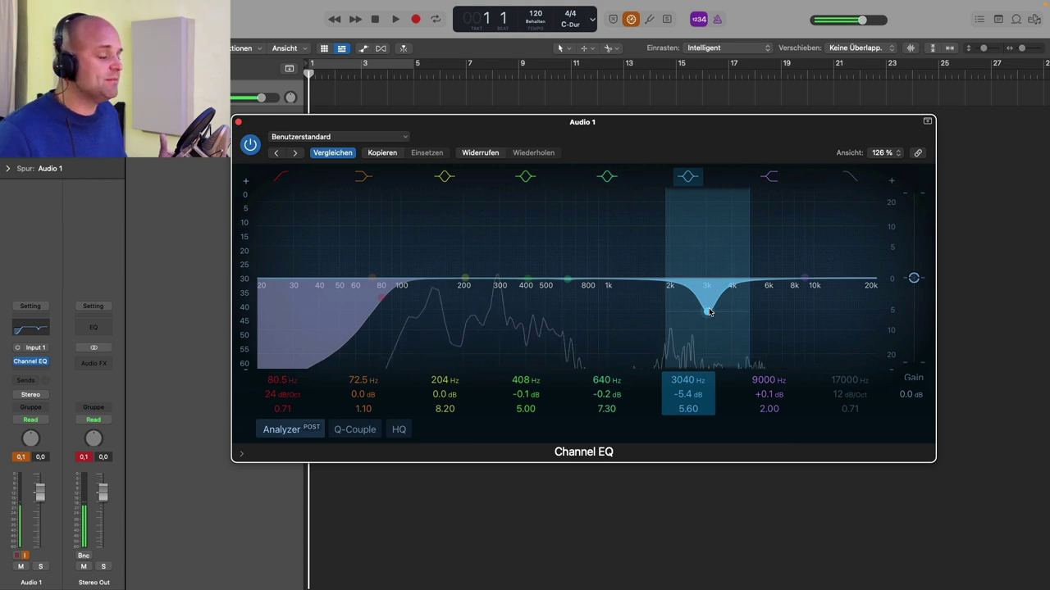
left_click_drag(709, 320, 709, 321)
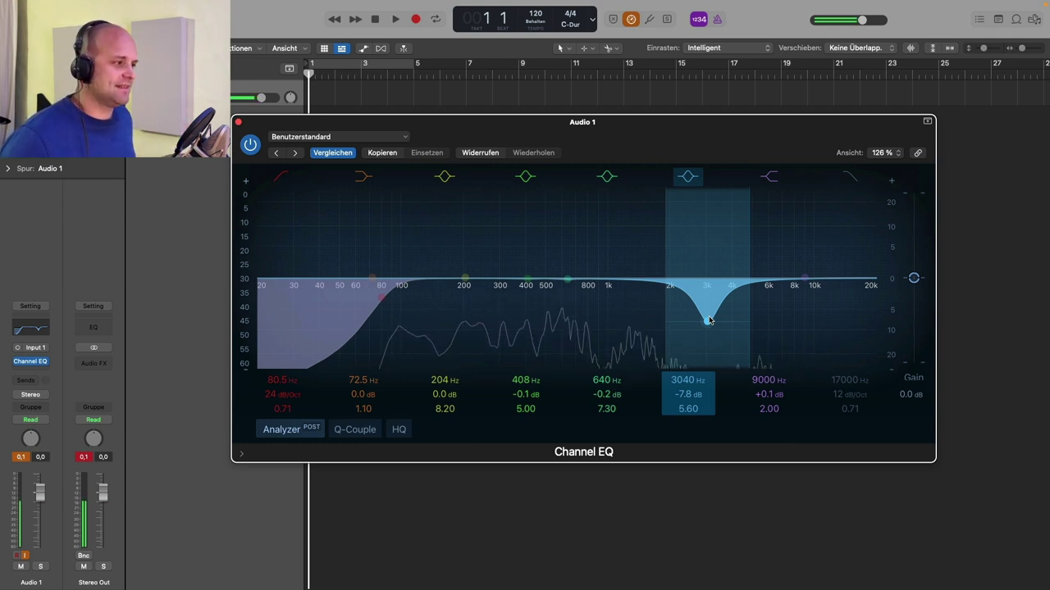
Step: Boost the blue band by about 12 dB near 3.9 kHz, and leave it nearly flat at 3980 Hz with a Q of 16.0
left_click_drag(706, 321, 731, 236)
left_click_drag(681, 408, 680, 392)
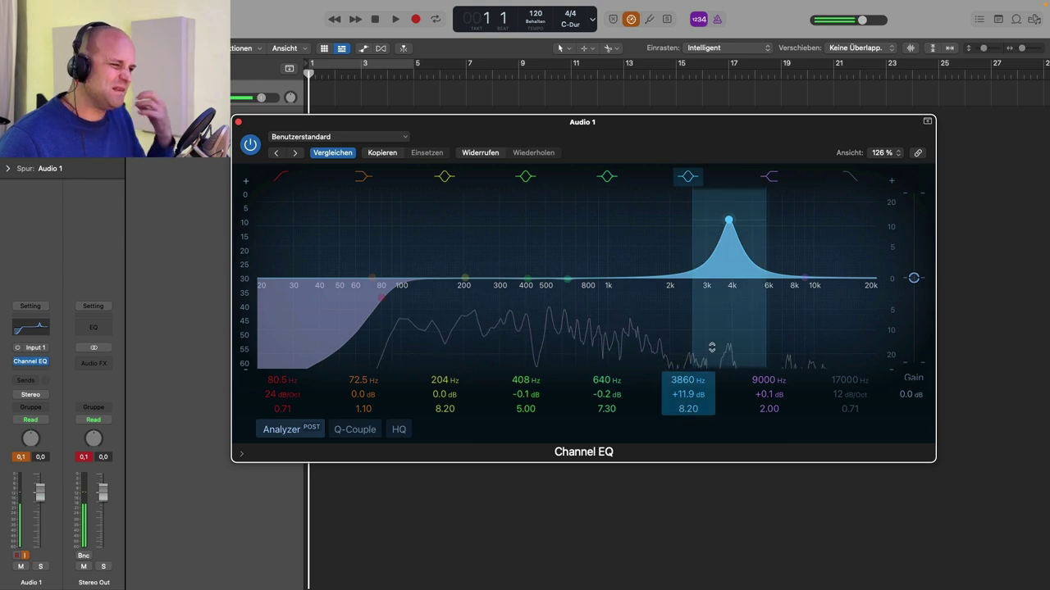
left_click_drag(729, 222, 731, 280)
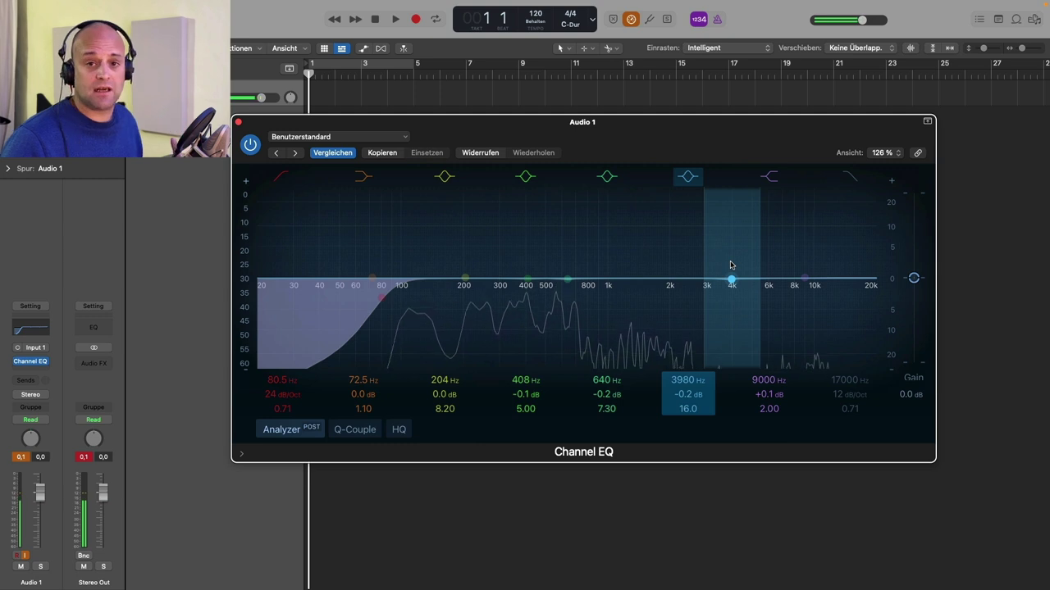
Step: Move the blue band to about 5 kHz with a Q of 8.60, audition it between about +11 and -10 dB, and leave it boosted about 9 dB
left_click_drag(732, 278, 748, 279)
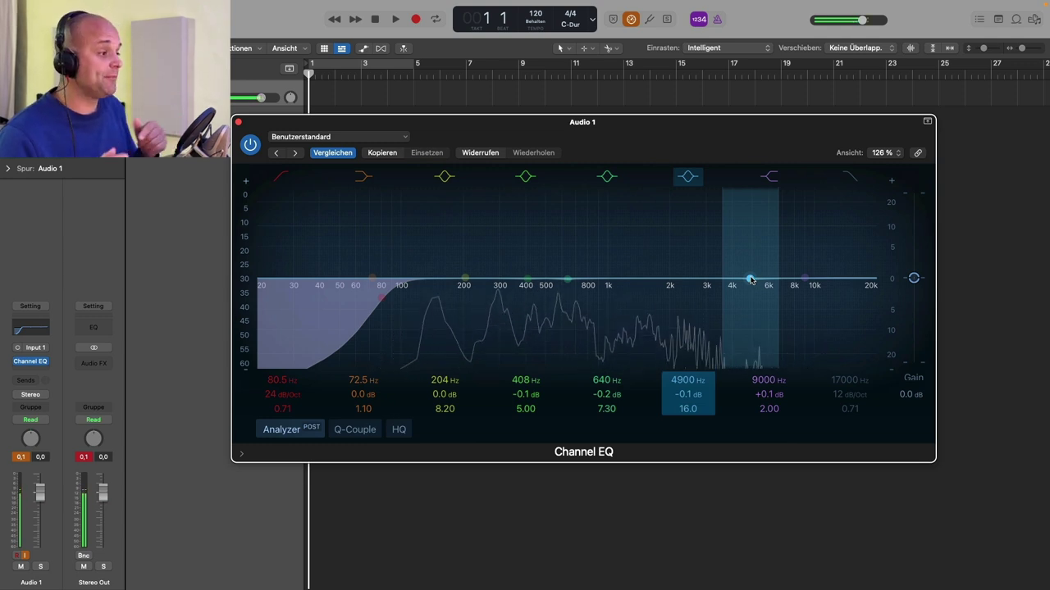
left_click_drag(750, 279, 750, 242)
scroll(680, 407, "down", 10)
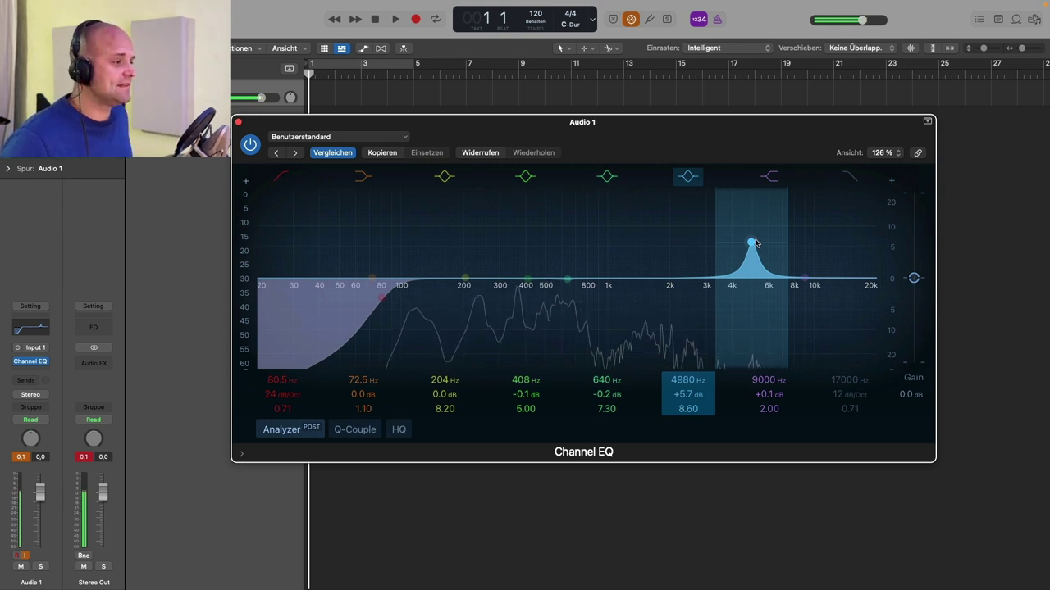
left_click_drag(750, 243, 756, 227)
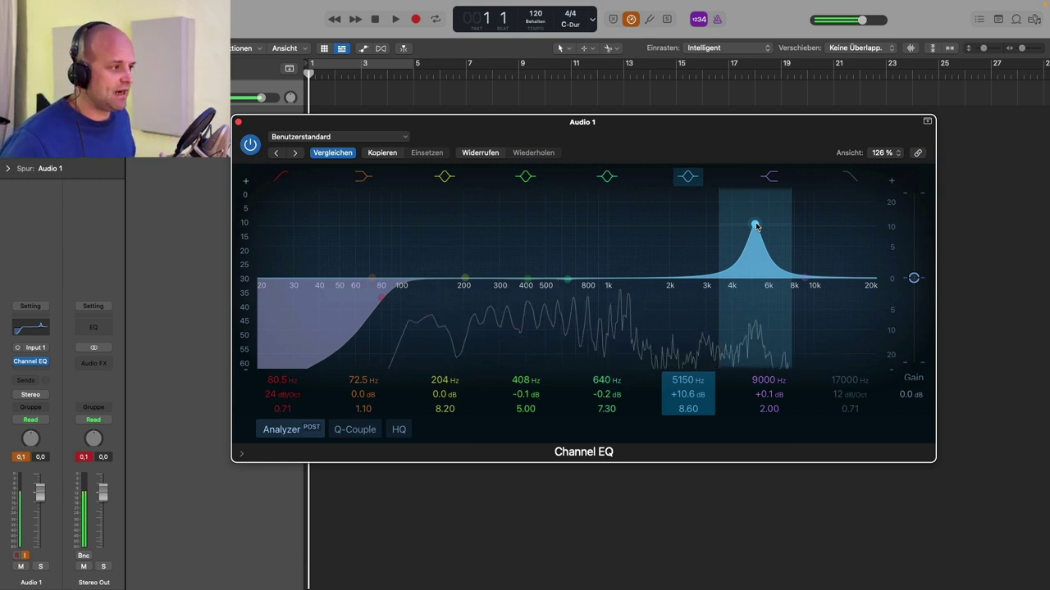
left_click_drag(755, 226, 757, 297)
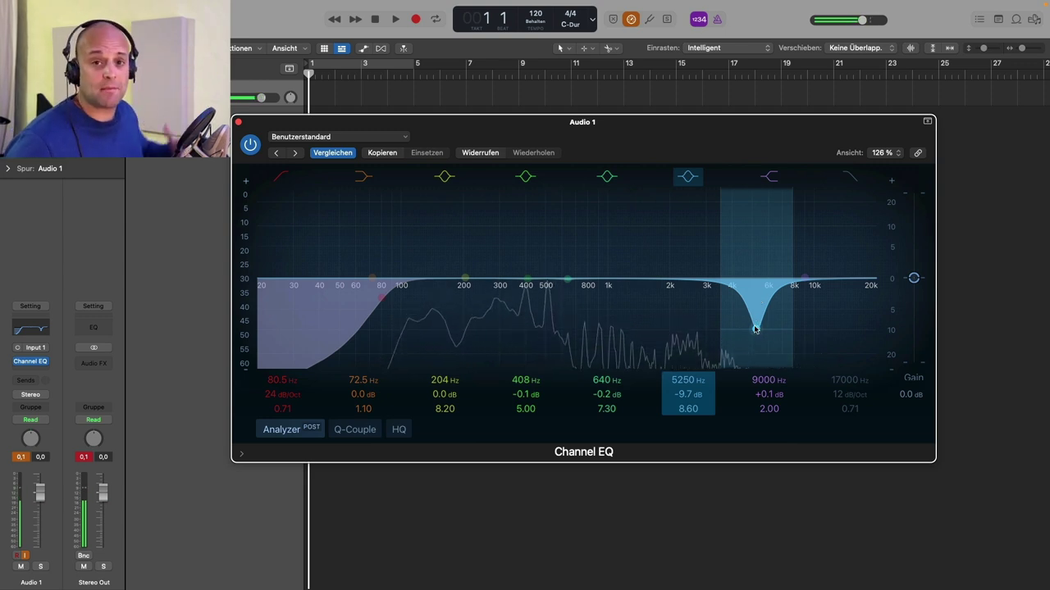
left_click_drag(755, 329, 753, 230)
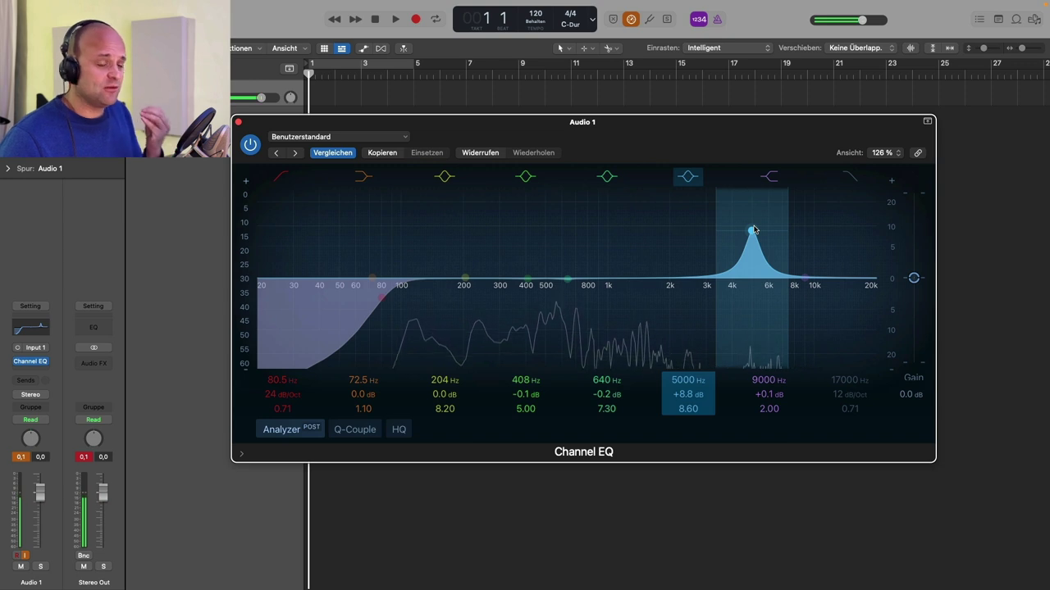
left_click_drag(754, 230, 756, 230)
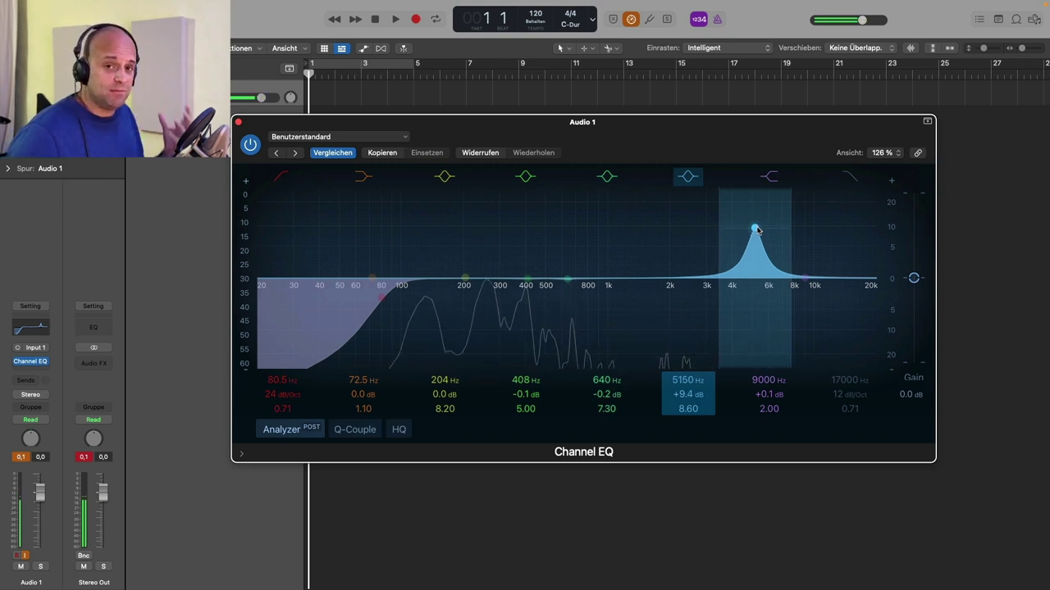
Step: Move the blue band to about 8 kHz to audition the sibilance range, boosting it by about 14 dB
left_click_drag(756, 230, 792, 234)
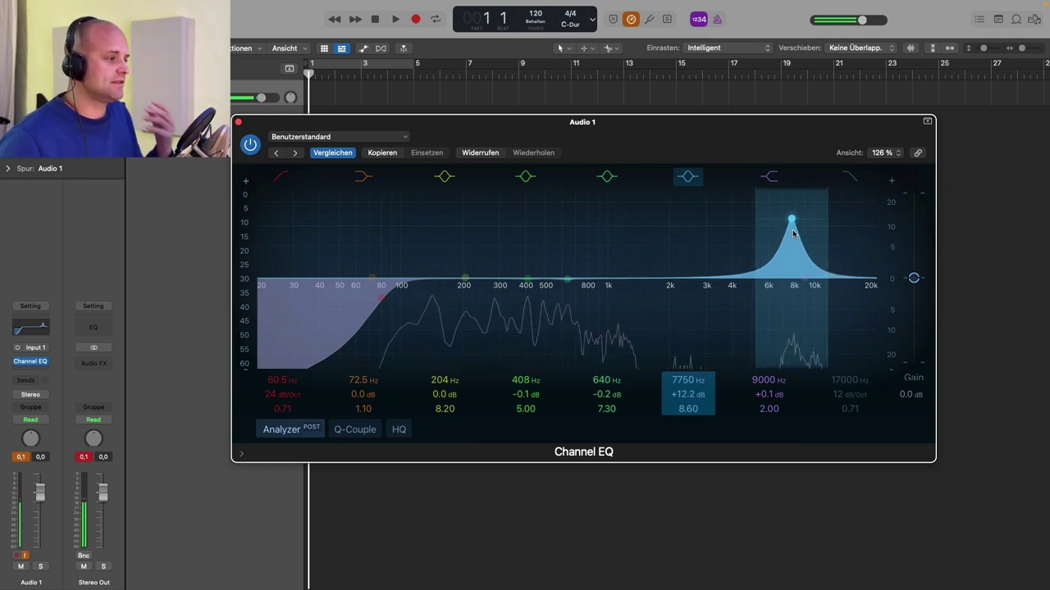
left_click_drag(792, 220, 797, 211)
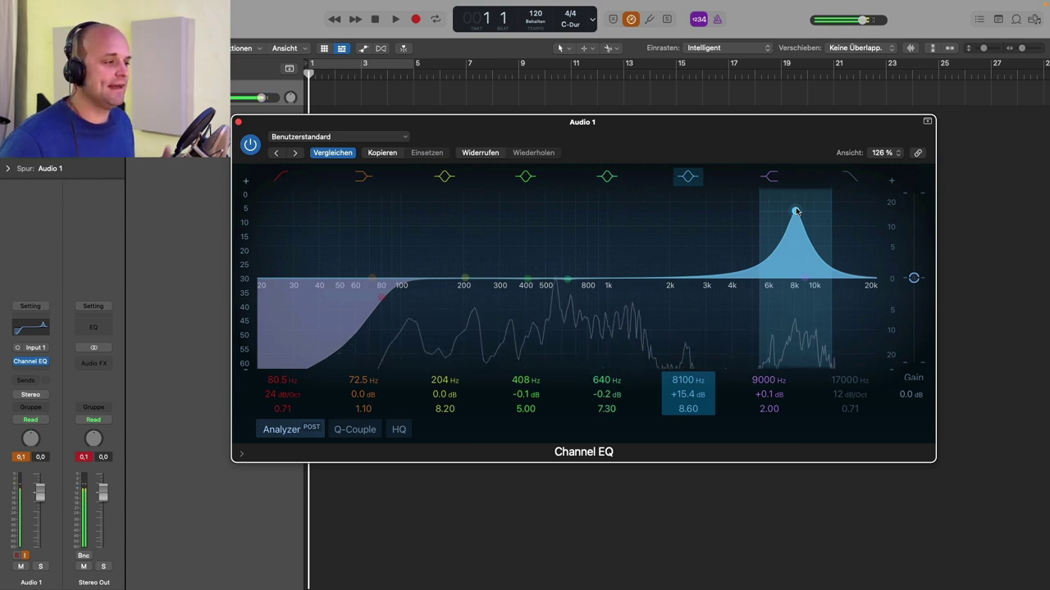
mouse_move(796, 211)
left_mouse_down()
mouse_move(797, 327)
mouse_move(799, 218)
left_mouse_up()
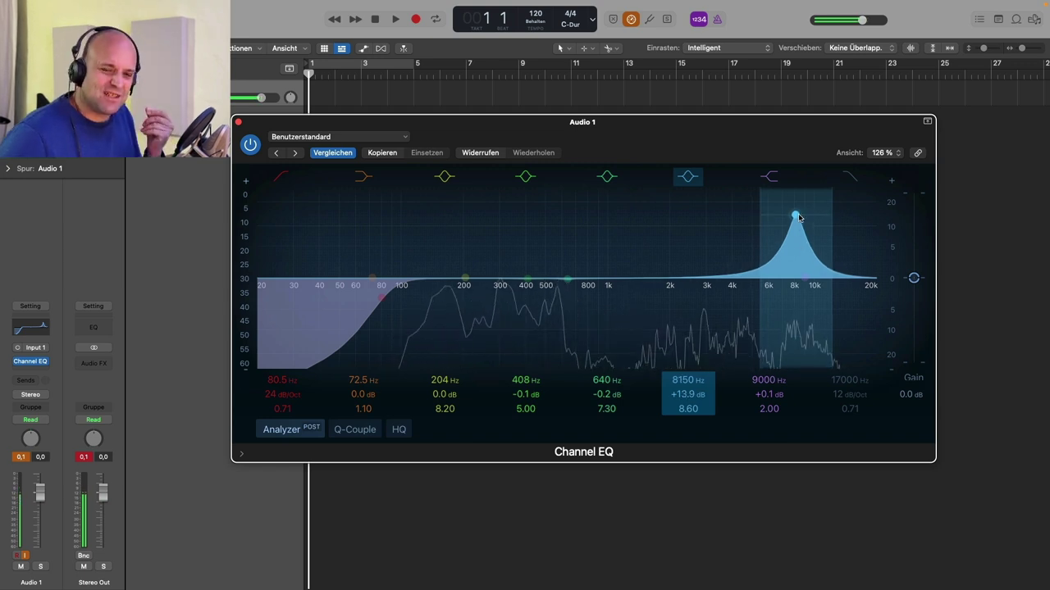
Step: Audition cuts of about -9 and -4 dB on the blue band near 8 kHz, leaving it nearly flat at 5300 Hz with a Q of 6.20
left_click_drag(795, 216, 796, 297)
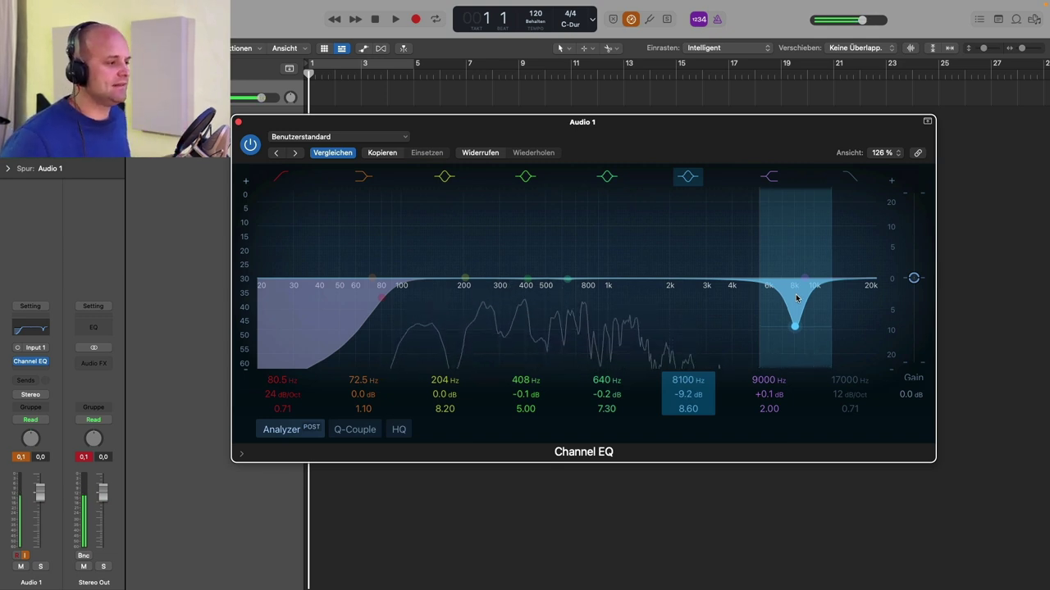
left_click_drag(797, 328, 793, 297)
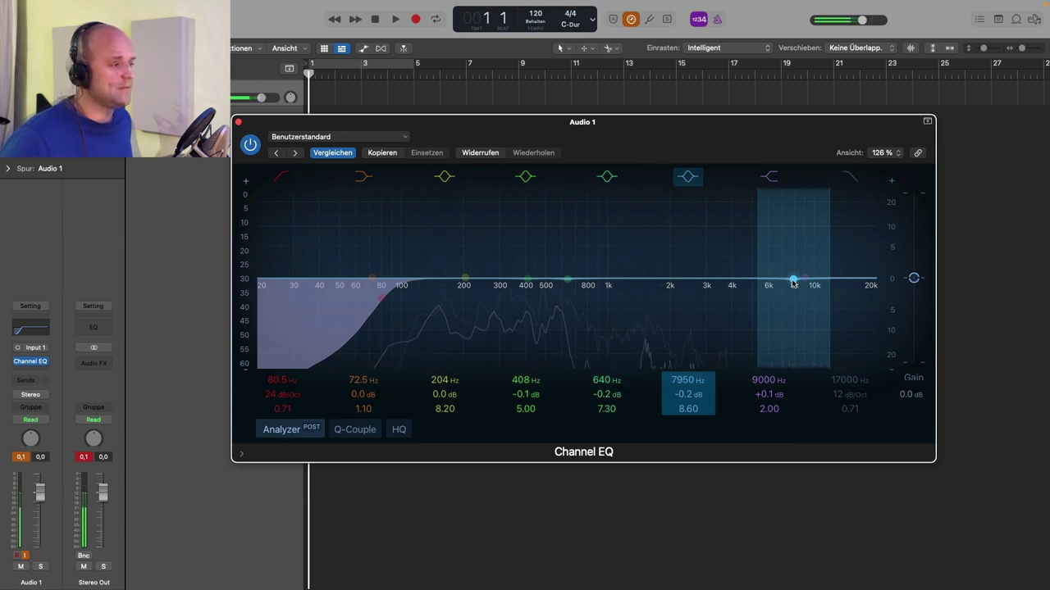
mouse_move(793, 283)
left_mouse_down()
mouse_move(786, 239)
mouse_move(794, 286)
left_mouse_up()
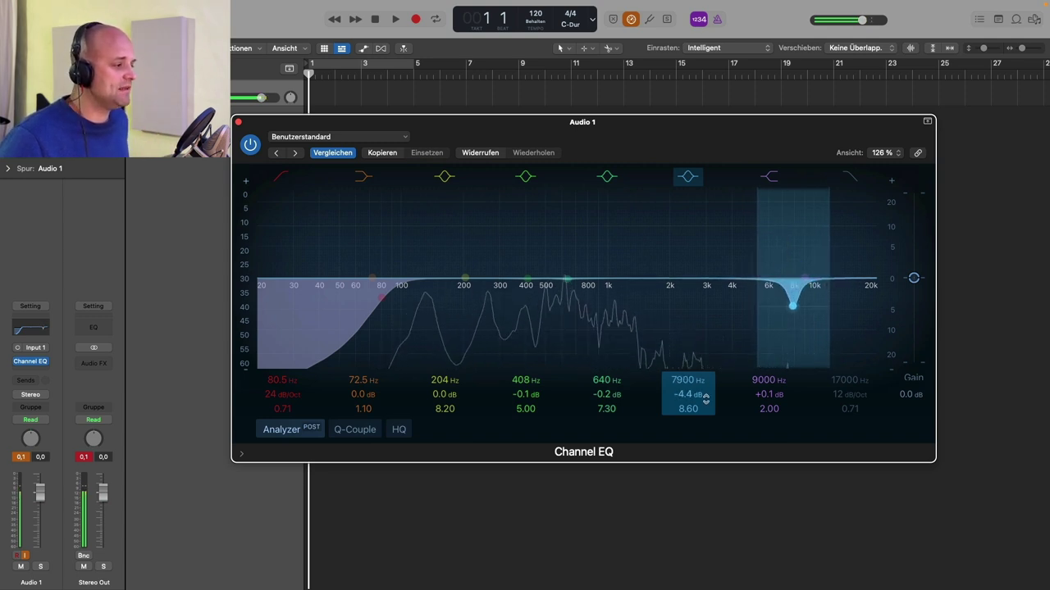
left_click_drag(688, 409, 688, 419)
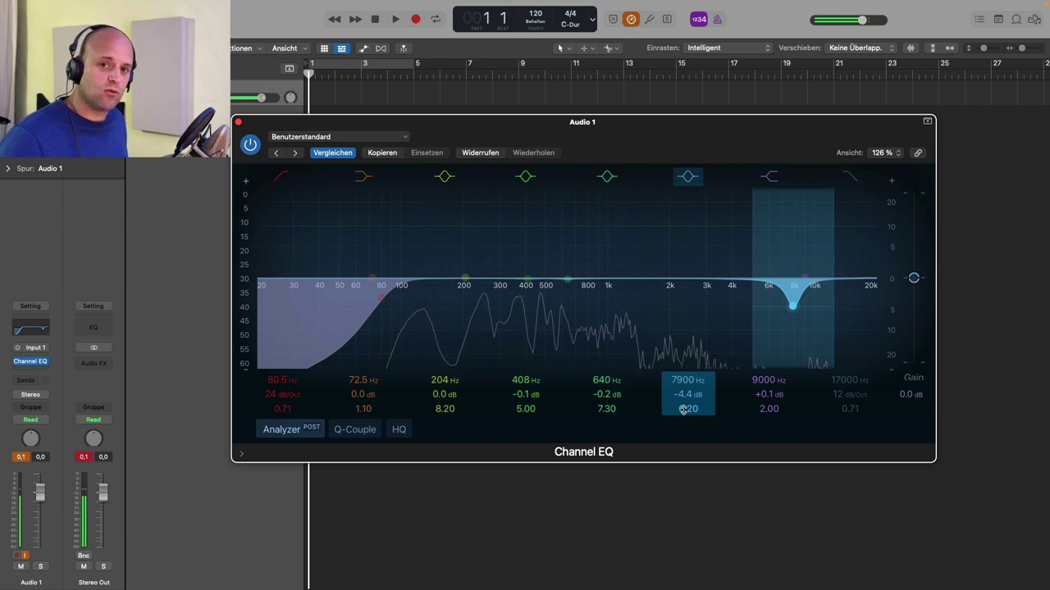
left_click_drag(795, 305, 754, 275)
Step: Audition the purple high shelf near 9.2 kHz with boosts of about 4 and 9 dB, and return it to nearly flat
left_click_drag(805, 278, 801, 279)
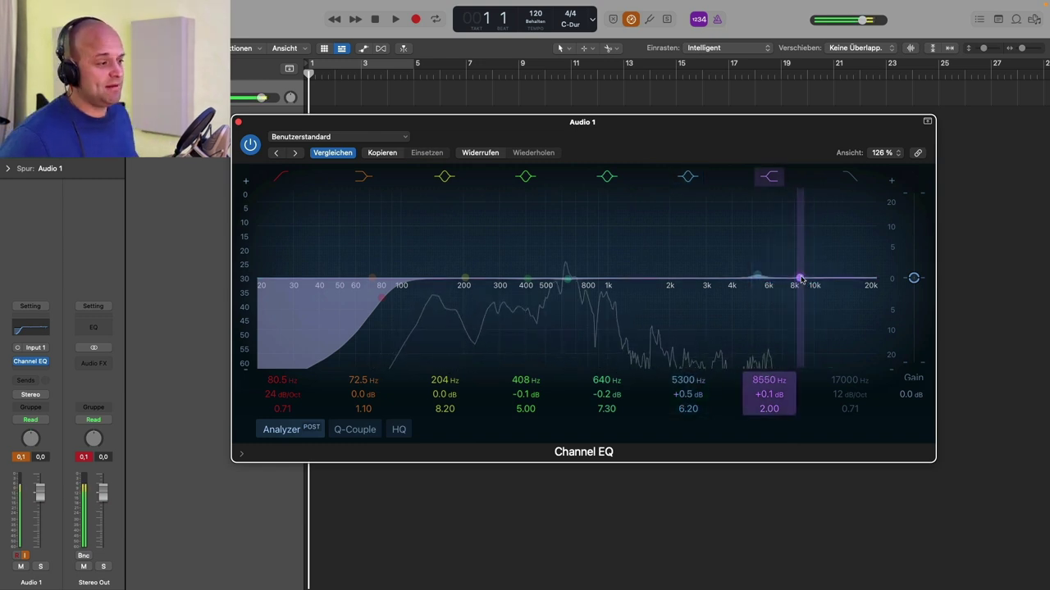
left_click_drag(800, 280, 808, 264)
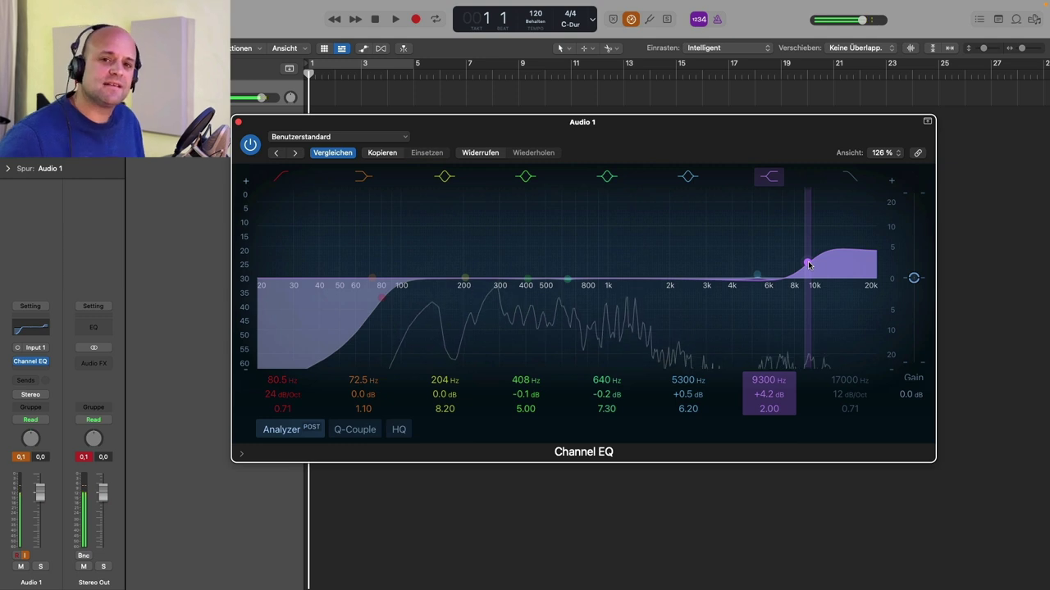
left_click_drag(809, 264, 809, 248)
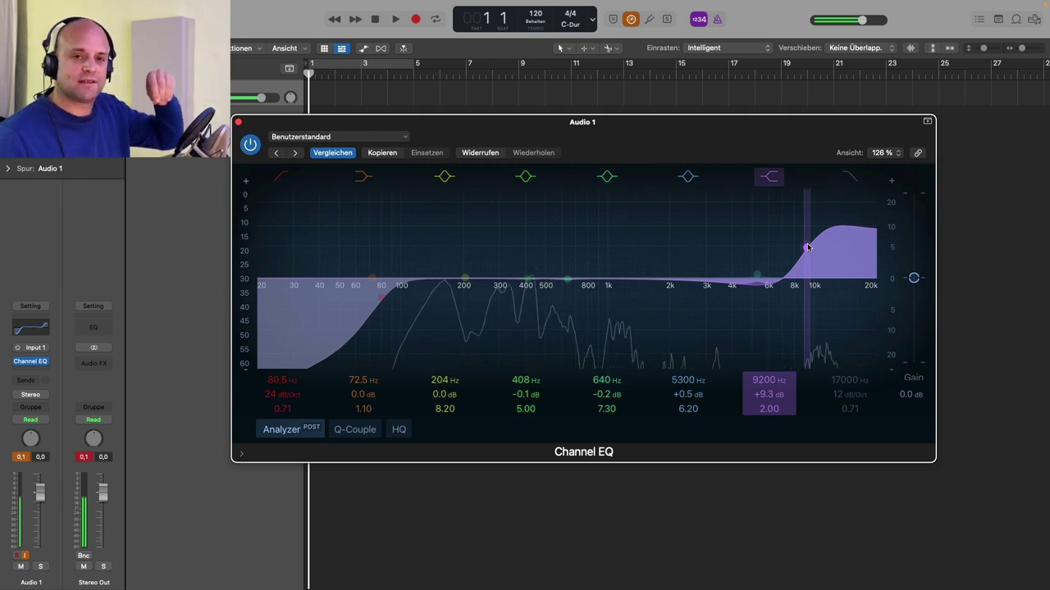
left_click_drag(808, 246, 803, 278)
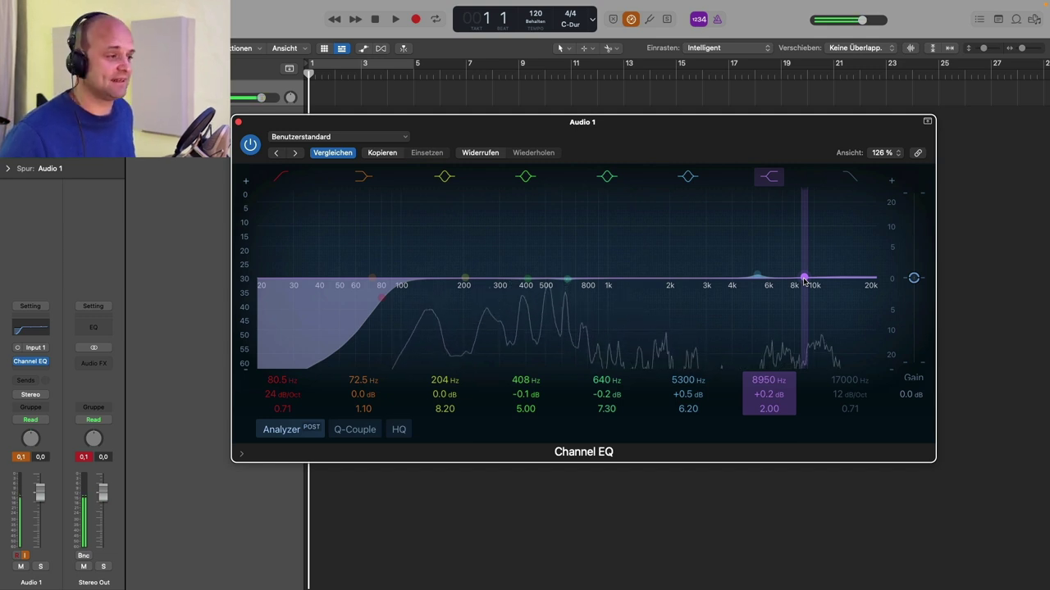
Step: Raise the high shelf by about 9.6 dB near 8600 Hz, reduce the boost to about 5 dB, and flatten it near 9100 Hz
left_click_drag(804, 280, 801, 248)
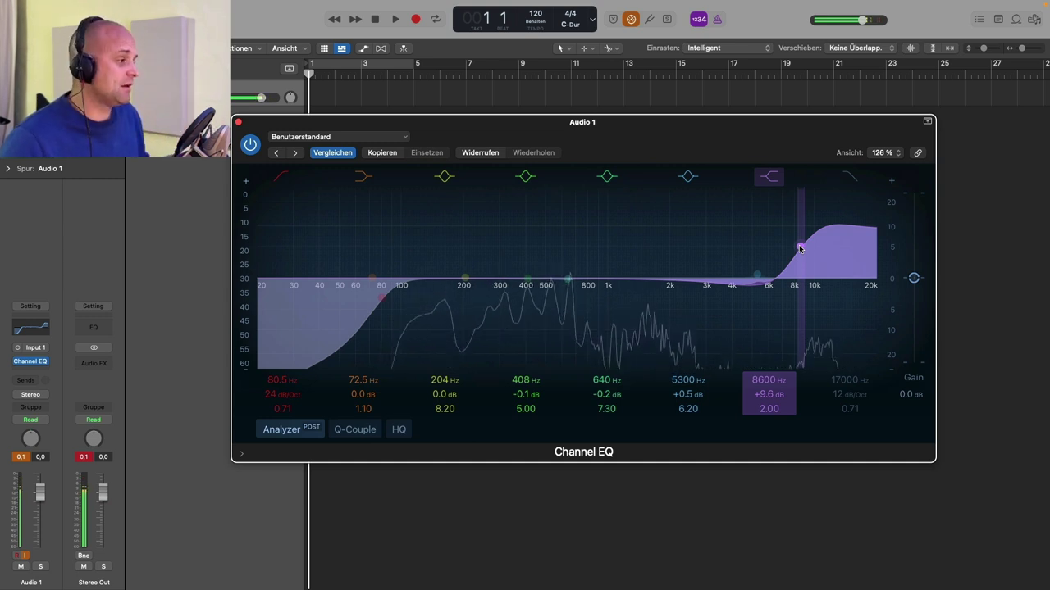
left_click_drag(801, 248, 803, 262)
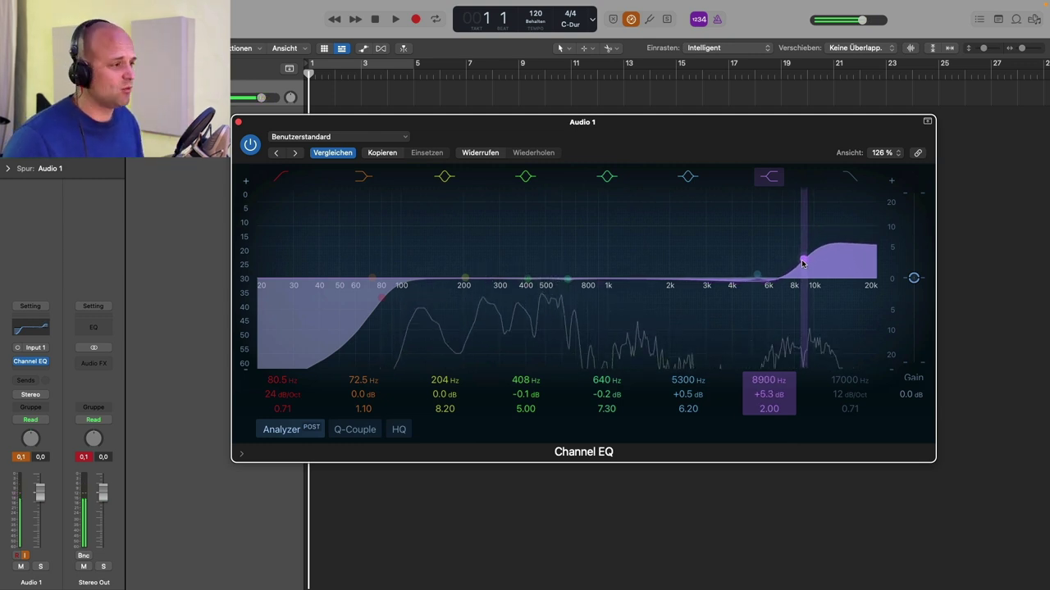
left_click_drag(802, 262, 805, 280)
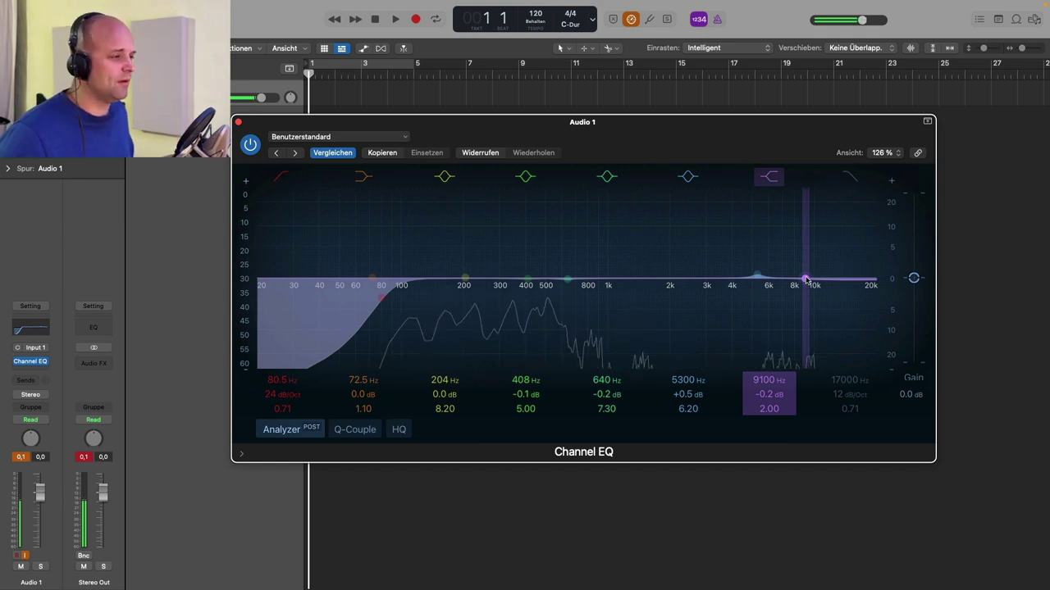
Step: Compare a high-shelf cut of about -7 dB near 9850 Hz with a 2 dB boost, and leave it boosted about 6.7 dB at 9700 Hz
left_click_drag(805, 281, 814, 305)
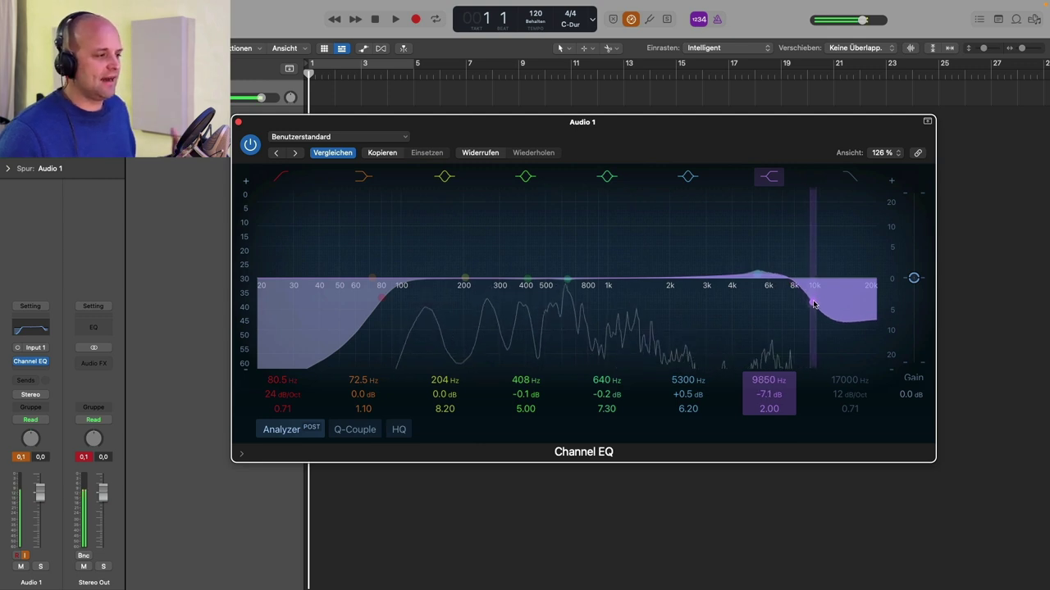
left_click_drag(813, 304, 813, 271)
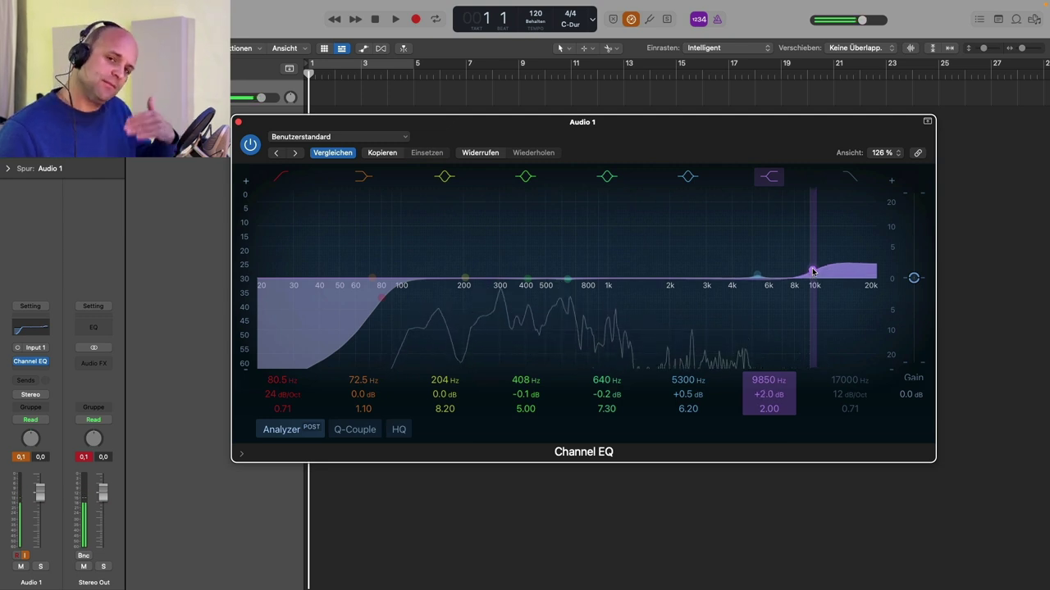
left_click_drag(812, 272, 811, 255)
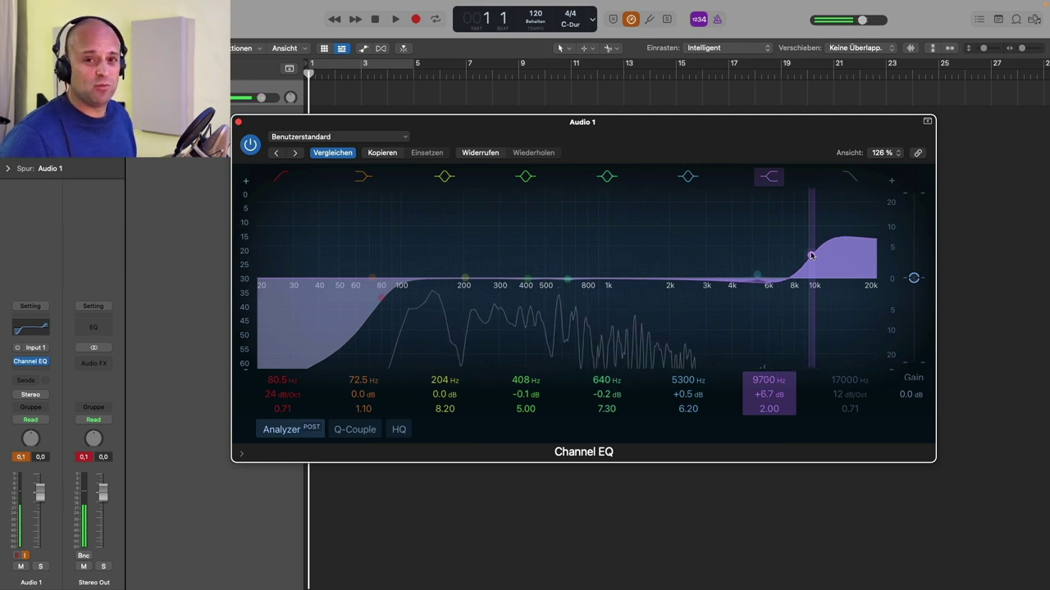